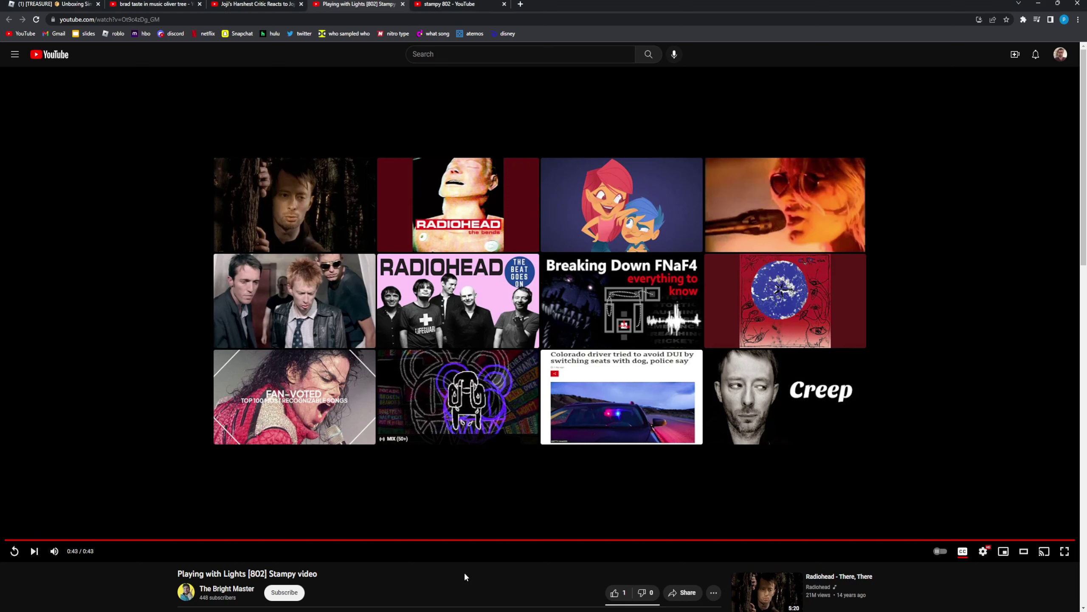
pyautogui.scroll(-1, 450, 565)
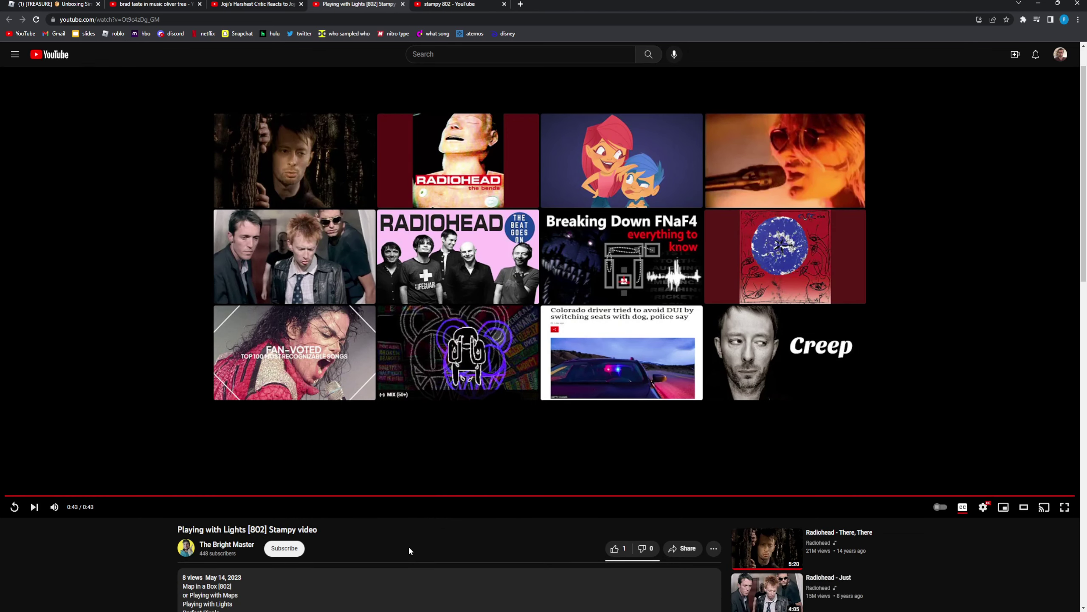
pyautogui.scroll(-1, 410, 548)
pyautogui.moveTo(182, 544); pyautogui.dragTo(219, 543)
pyautogui.scroll(-5, 200, 527)
pyautogui.scroll(3, 200, 517)
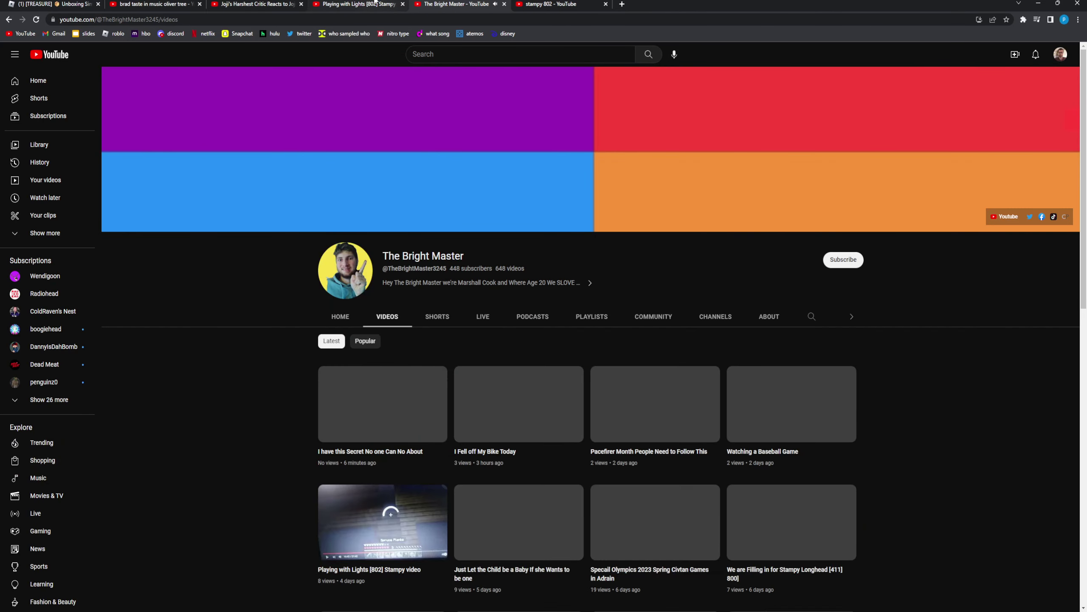
# Flip between The Bright Master's videos page and the Stampy 802 search results tab.
pyautogui.hotkey('ctrl', 'shift', 'Tab')
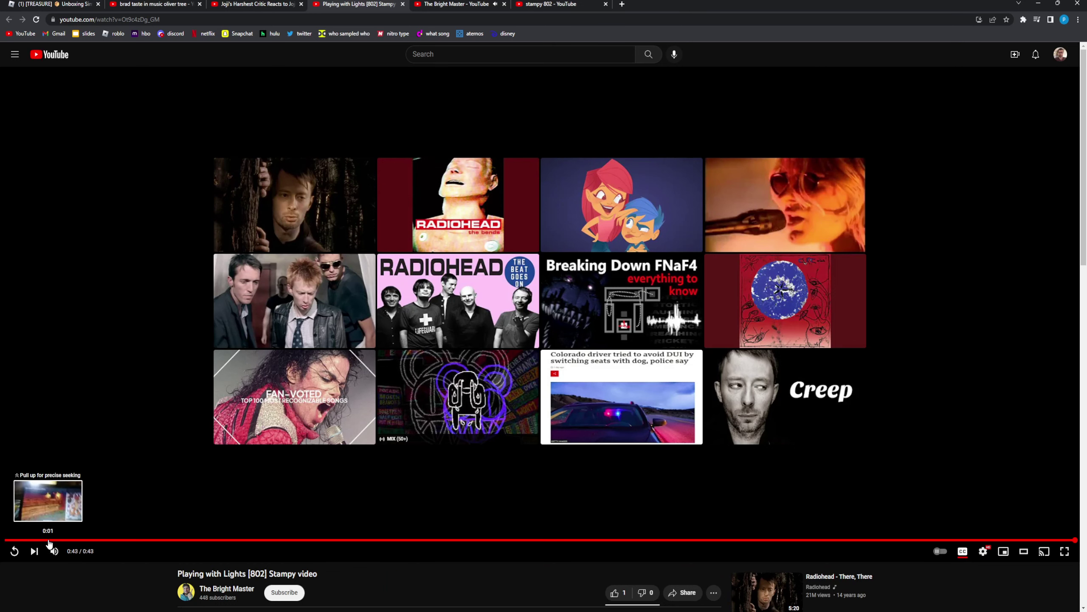
pyautogui.scroll(-1, 75, 527)
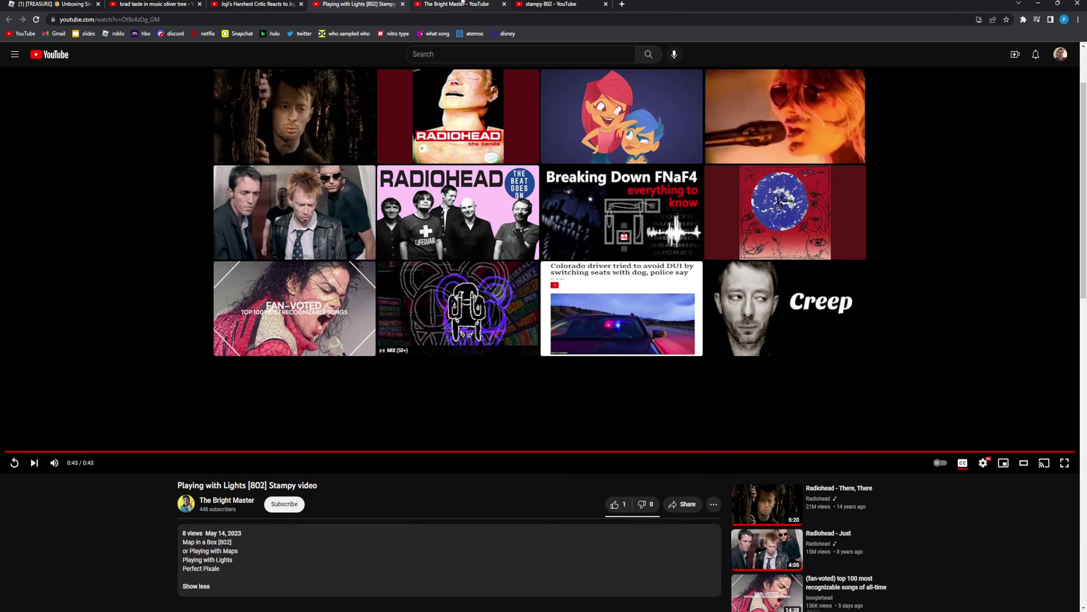
pyautogui.click(548, 4)
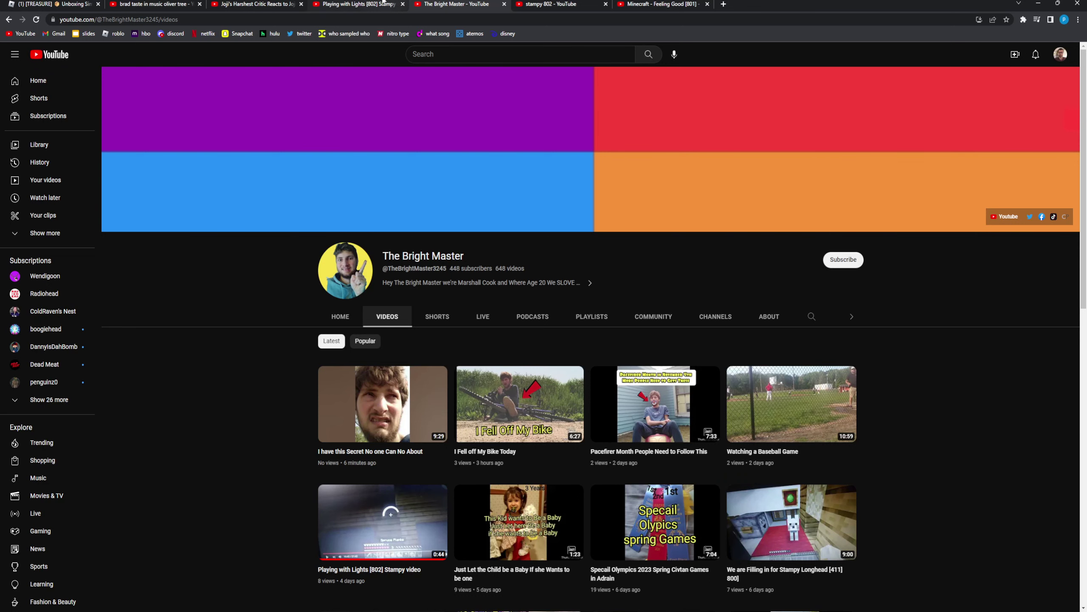
# Go back to the Playing with Lights video tab.
pyautogui.click(385, 4)
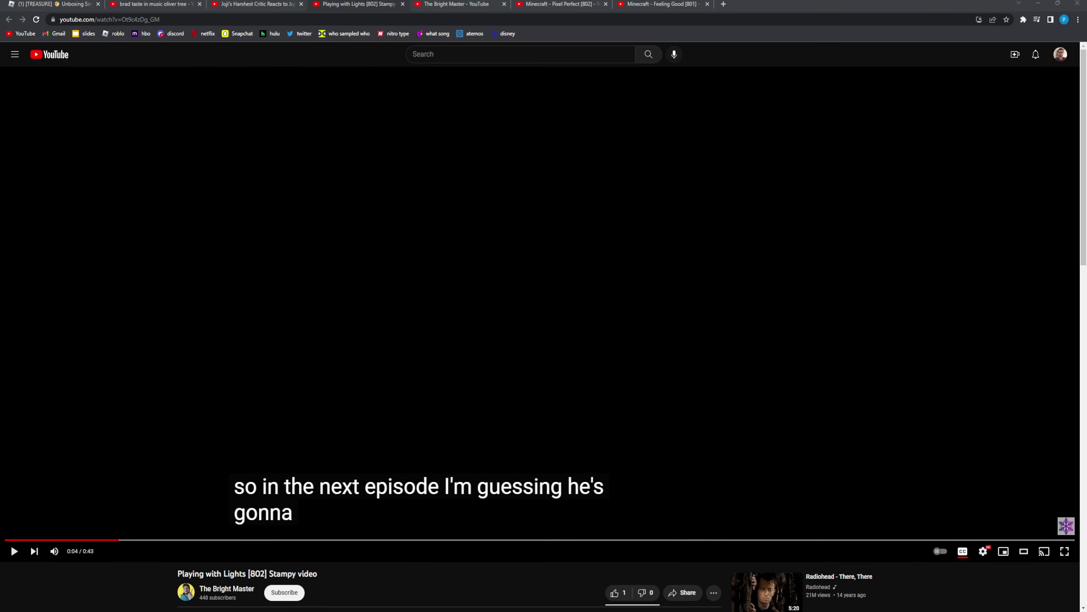
pyautogui.scroll(-1, 229, 516)
pyautogui.scroll(1, 359, 439)
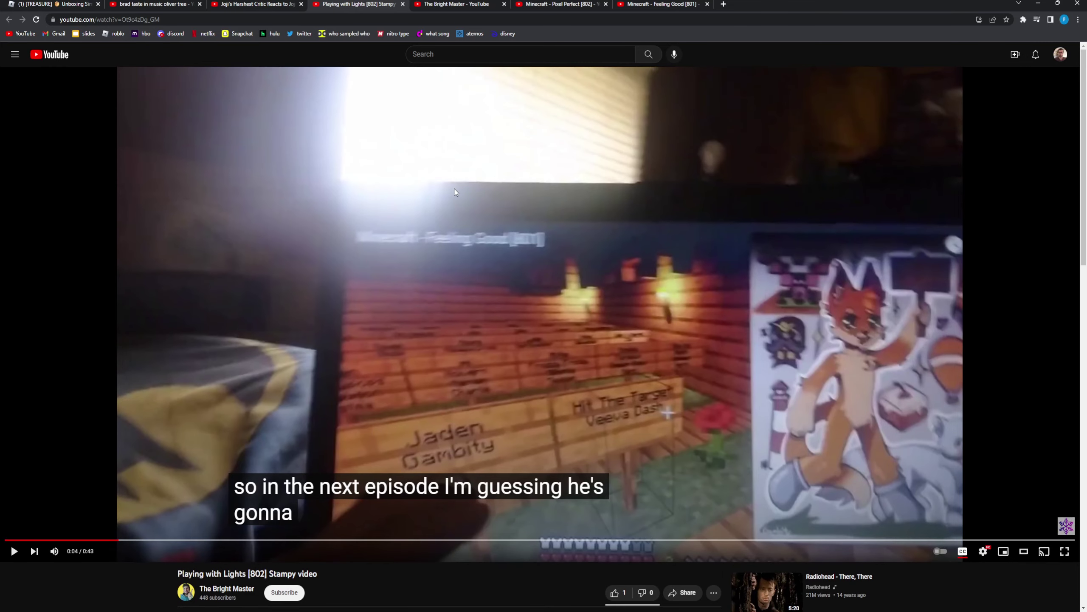
pyautogui.scroll(-1, 288, 385)
pyautogui.write('stampy 802')
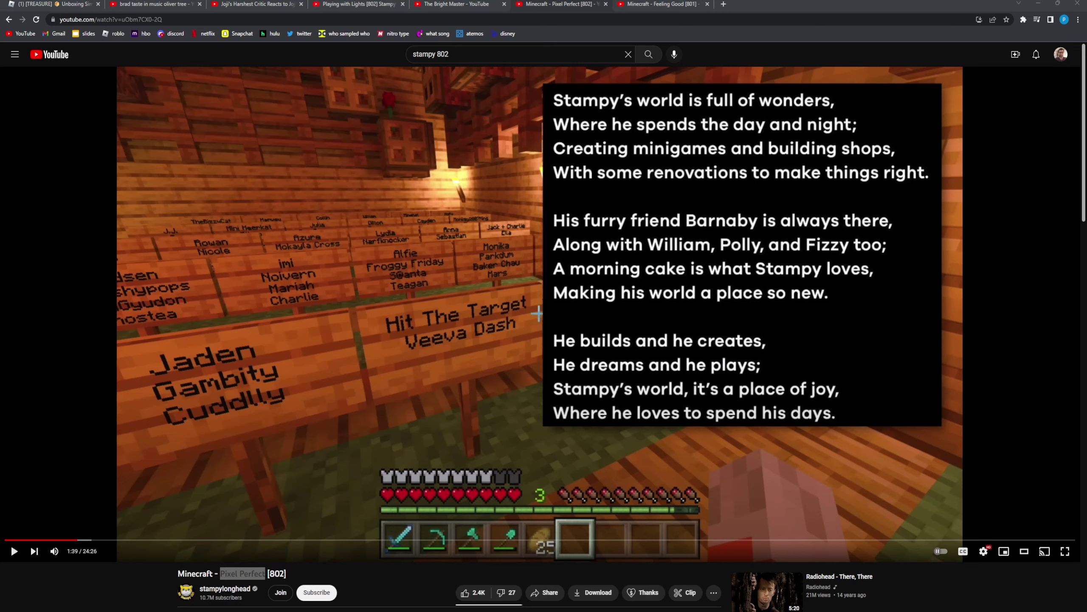
pyautogui.click(447, 4)
pyautogui.click(367, 5)
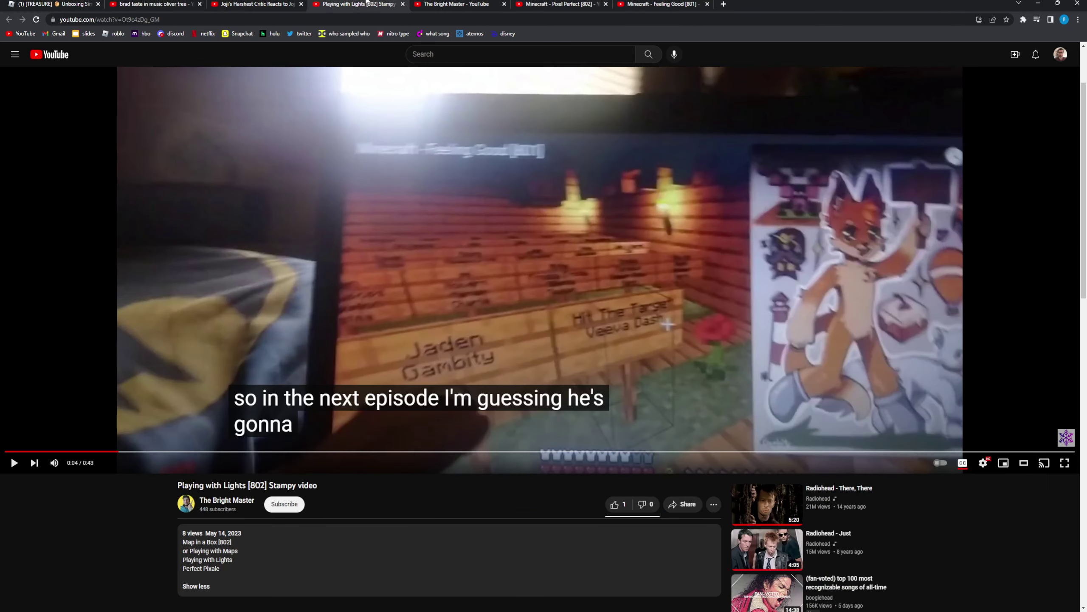
pyautogui.click(459, 4)
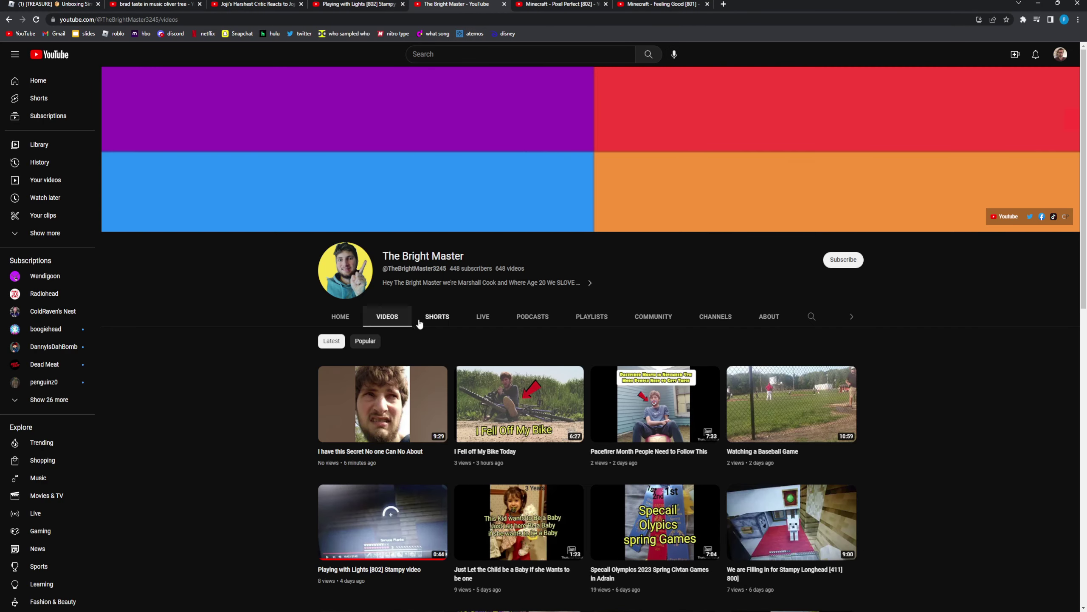
pyautogui.scroll(-10, 240, 517)
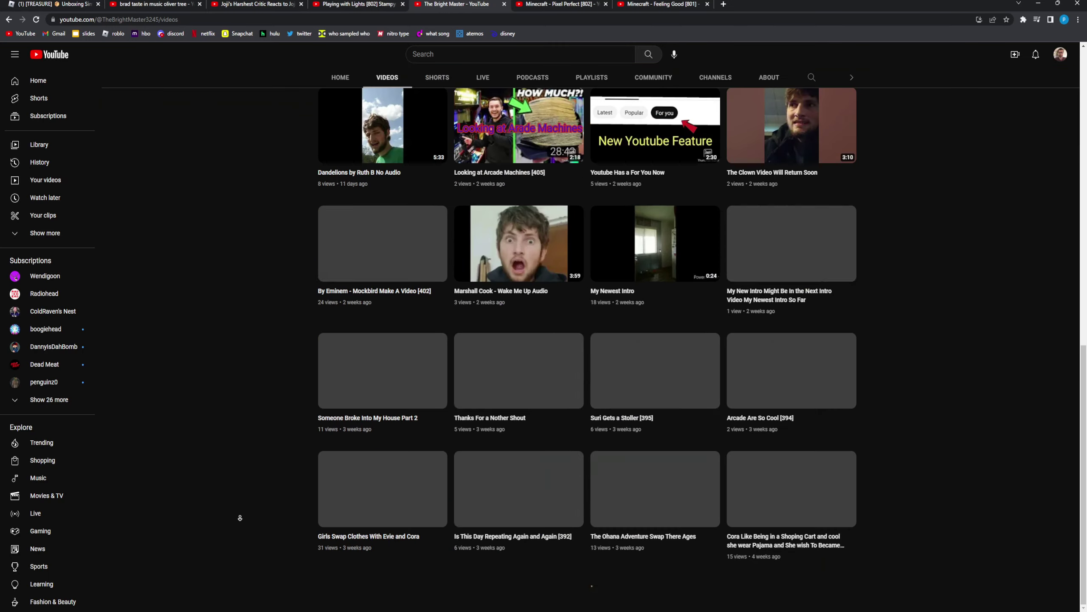
pyautogui.scroll(-5, 240, 518)
pyautogui.scroll(-5, 238, 513)
pyautogui.scroll(-5, 236, 508)
pyautogui.scroll(-5, 235, 503)
pyautogui.scroll(-5, 235, 503)
pyautogui.scroll(-5, 235, 500)
pyautogui.scroll(-5, 235, 498)
pyautogui.scroll(-5, 234, 478)
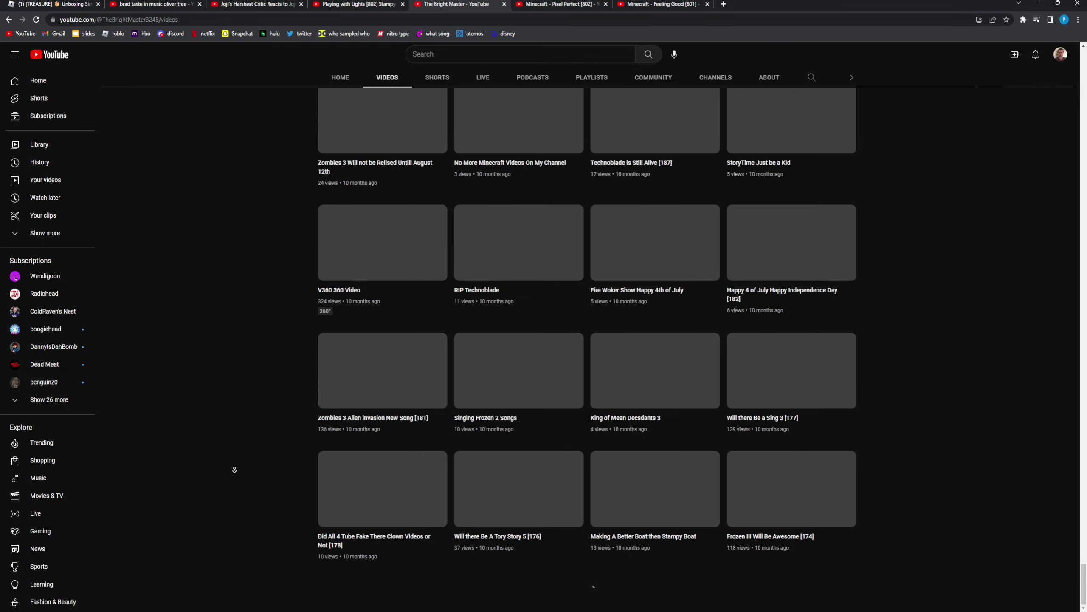
pyautogui.scroll(-5, 234, 469)
pyautogui.scroll(-5, 235, 469)
pyautogui.scroll(-5, 234, 469)
pyautogui.scroll(-5, 234, 469)
pyautogui.scroll(-5, 235, 469)
pyautogui.scroll(-5, 234, 466)
# Sort the videos by Popular and open '3 to 5 inces of Snow Storm in Michgan'.
pyautogui.press('Home')
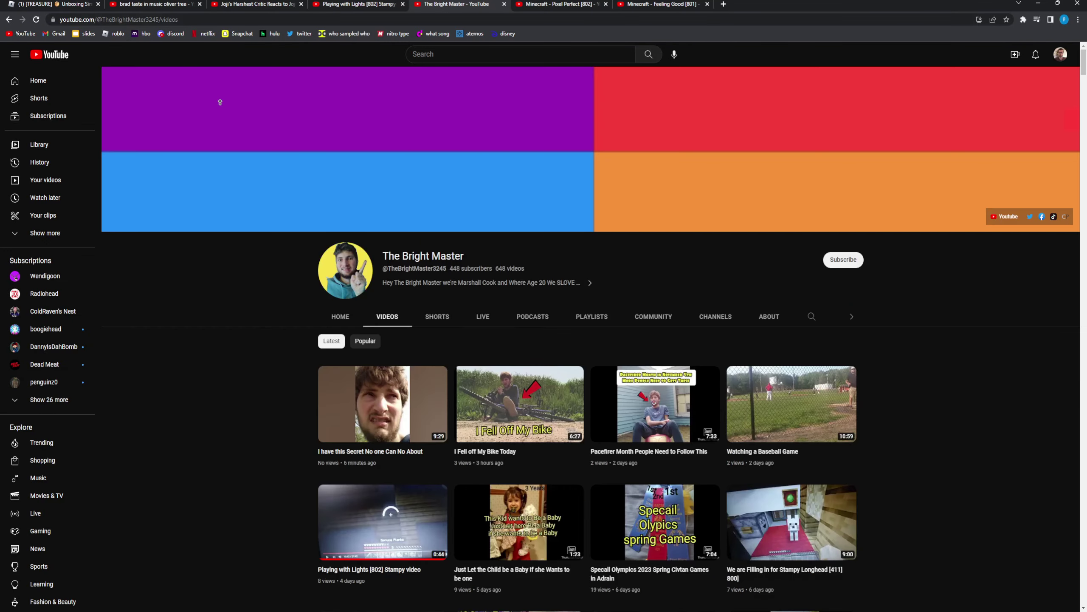
pyautogui.click(365, 341)
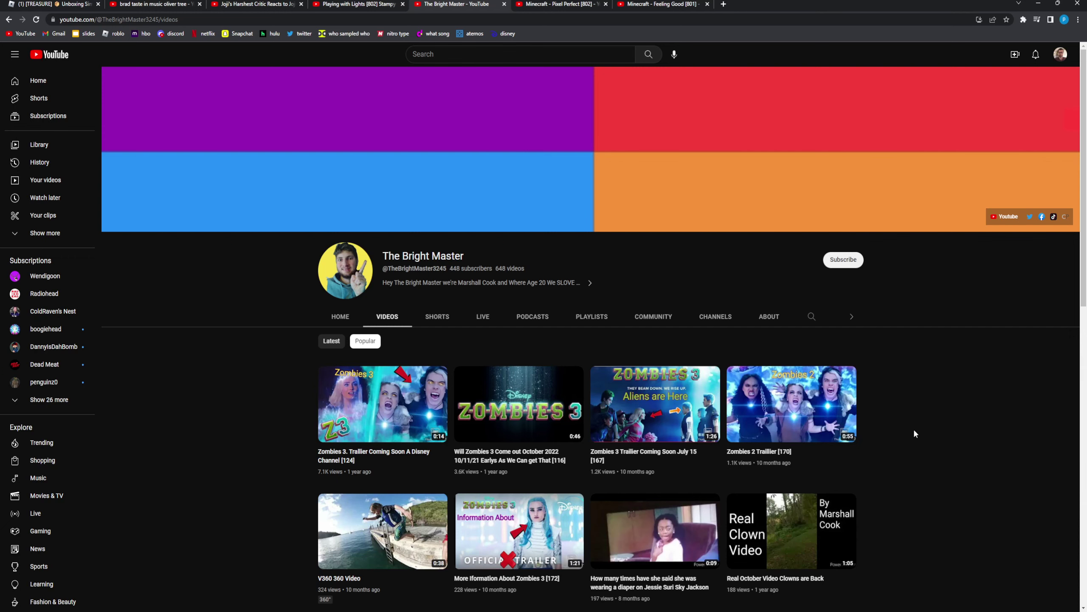
pyautogui.scroll(-10, 925, 420)
pyautogui.scroll(-2, 932, 545)
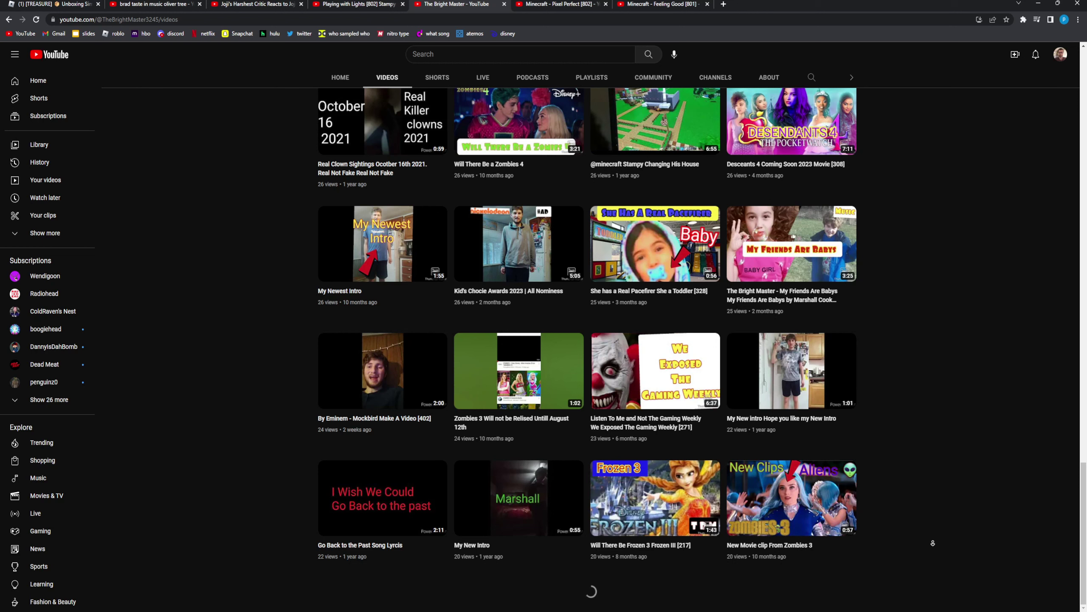
pyautogui.scroll(10, 924, 316)
pyautogui.scroll(10, 949, 221)
pyautogui.scroll(-10, 971, 274)
pyautogui.scroll(-10, 923, 498)
pyautogui.scroll(-10, 922, 497)
pyautogui.scroll(-10, 941, 485)
pyautogui.scroll(-10, 941, 489)
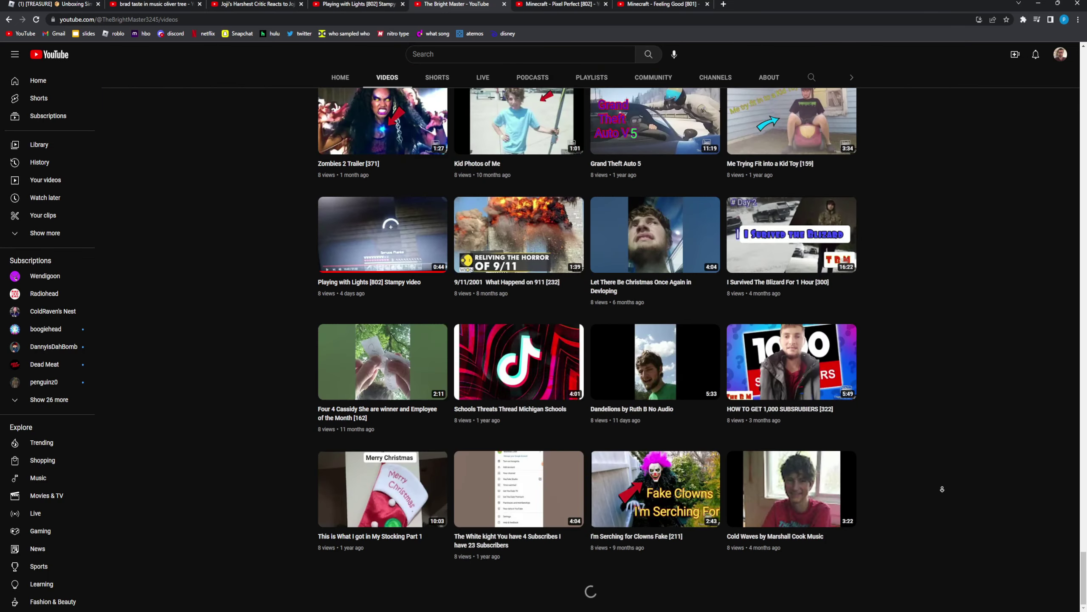
pyautogui.scroll(-10, 941, 488)
pyautogui.scroll(-10, 942, 488)
pyautogui.scroll(-10, 942, 489)
pyautogui.scroll(-10, 941, 489)
pyautogui.scroll(-10, 941, 489)
pyautogui.scroll(-10, 941, 488)
pyautogui.scroll(-10, 942, 489)
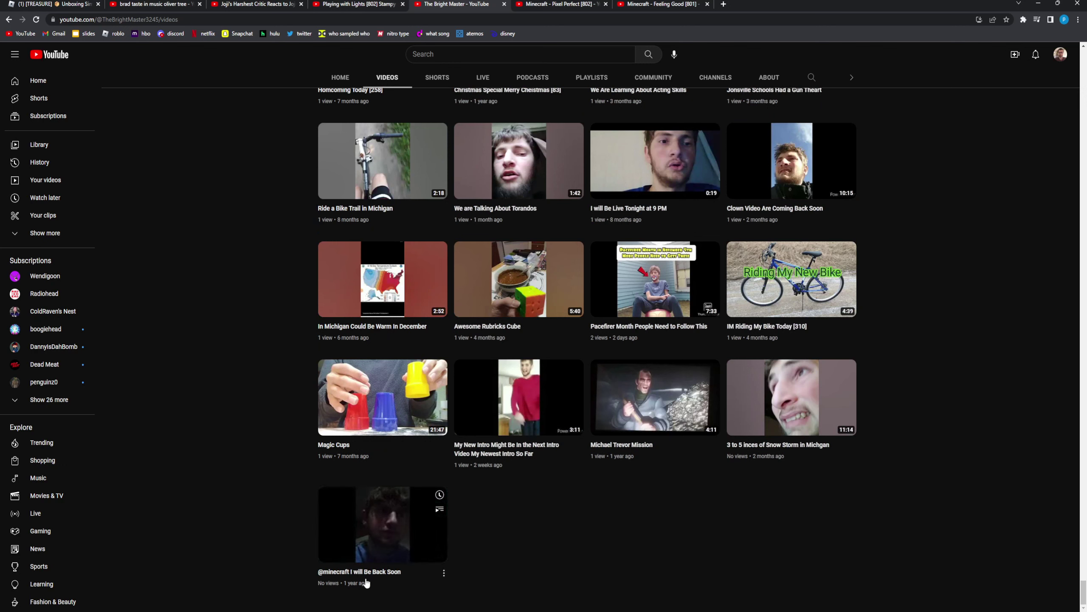
pyautogui.moveTo(792, 397)
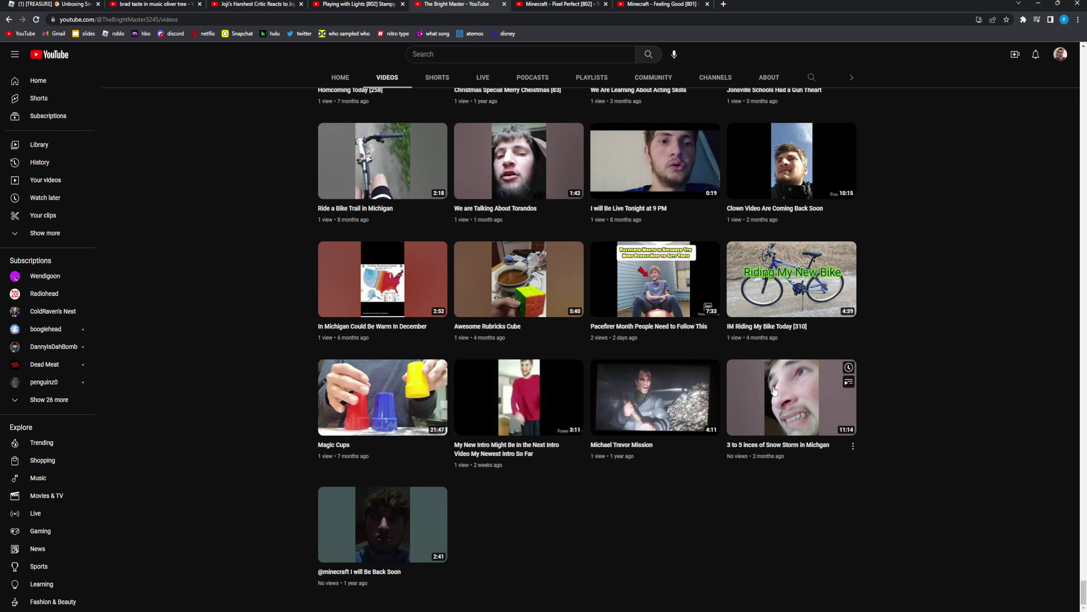
pyautogui.middleClick(790, 397)
pyautogui.hotkey('ctrl', 'Tab')
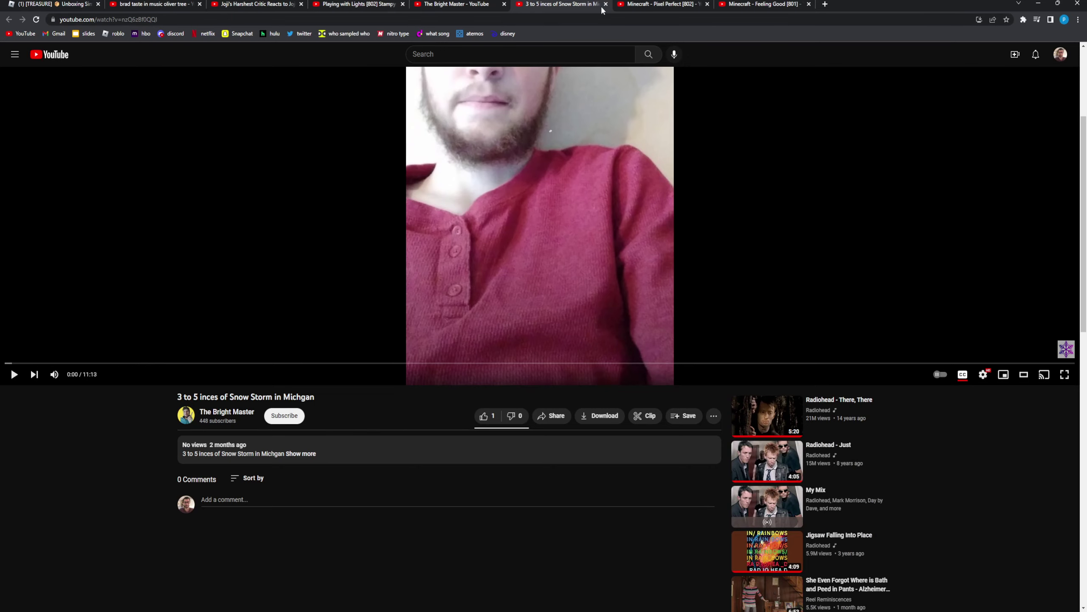
# Close the snow storm tab, read the channel's About page, then return to Videos.
pyautogui.click(606, 3)
pyautogui.scroll(15, 918, 448)
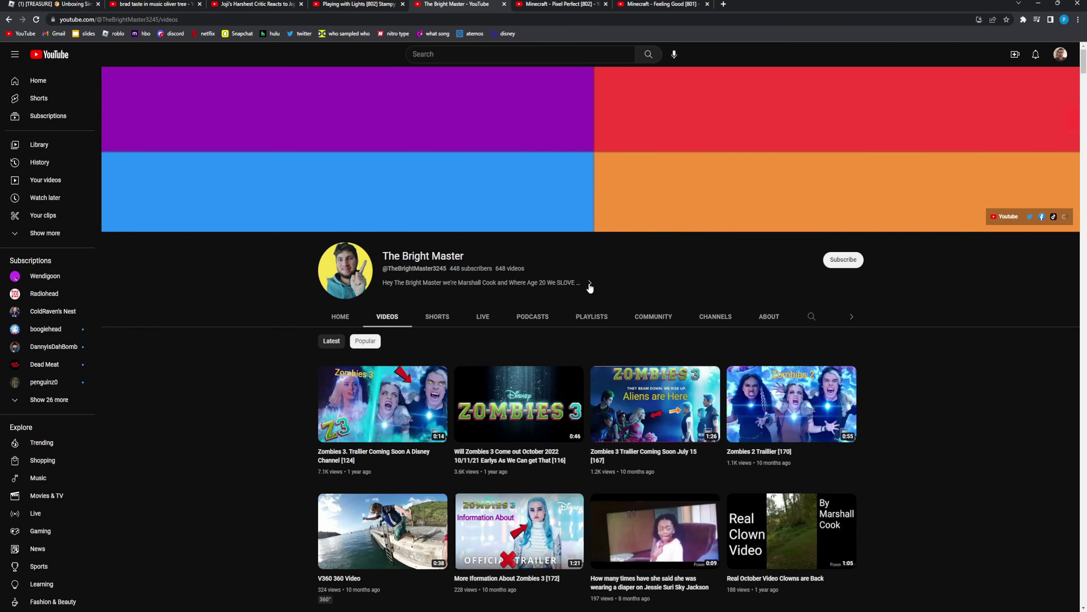
pyautogui.click(765, 317)
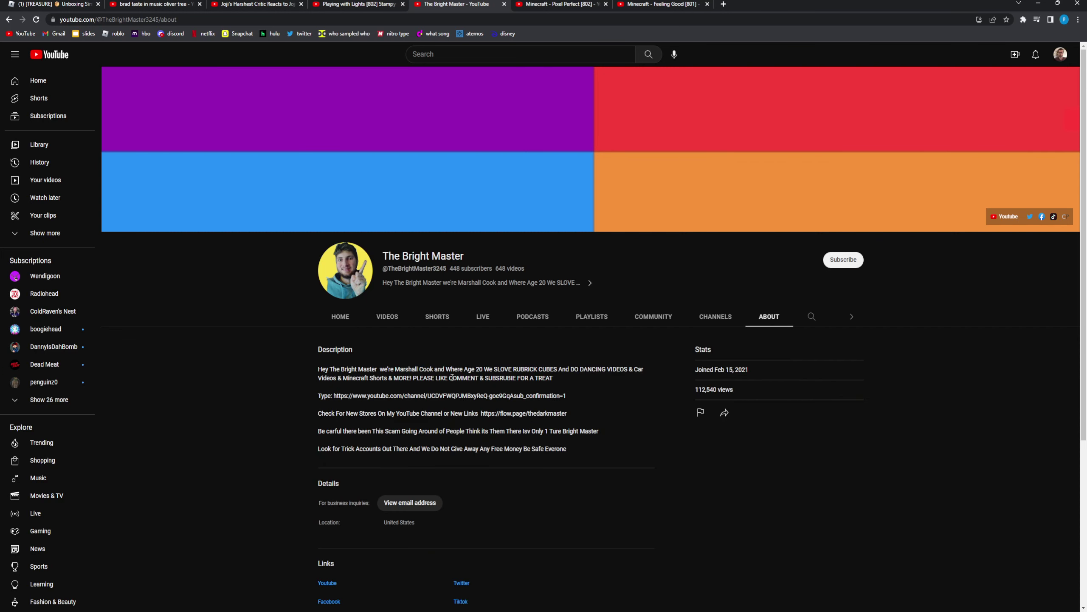
pyautogui.click(387, 319)
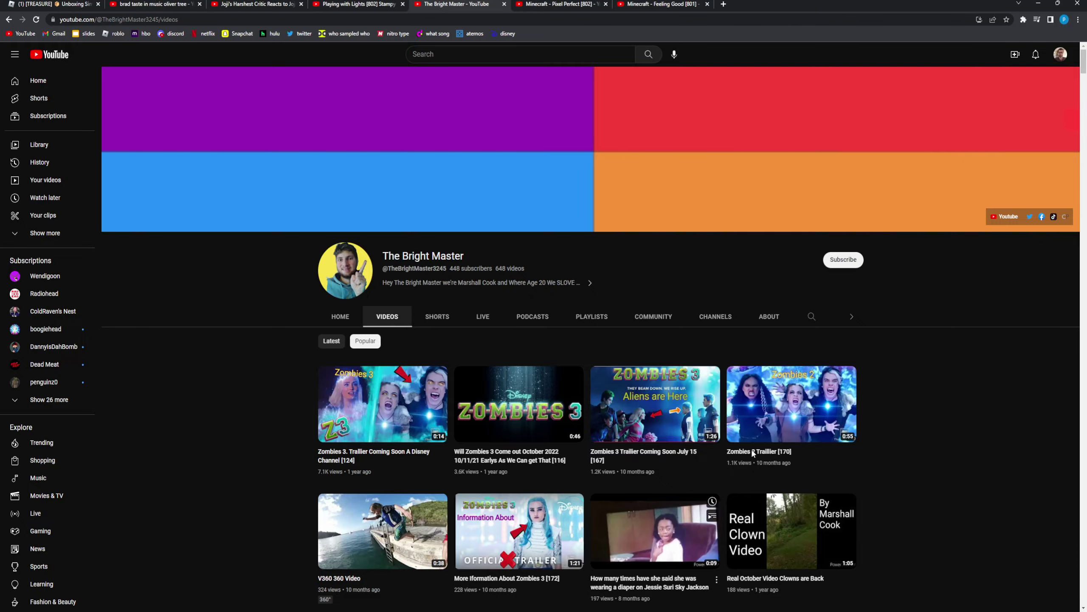
pyautogui.scroll(-10, 935, 353)
pyautogui.scroll(-10, 972, 539)
pyautogui.scroll(-10, 972, 538)
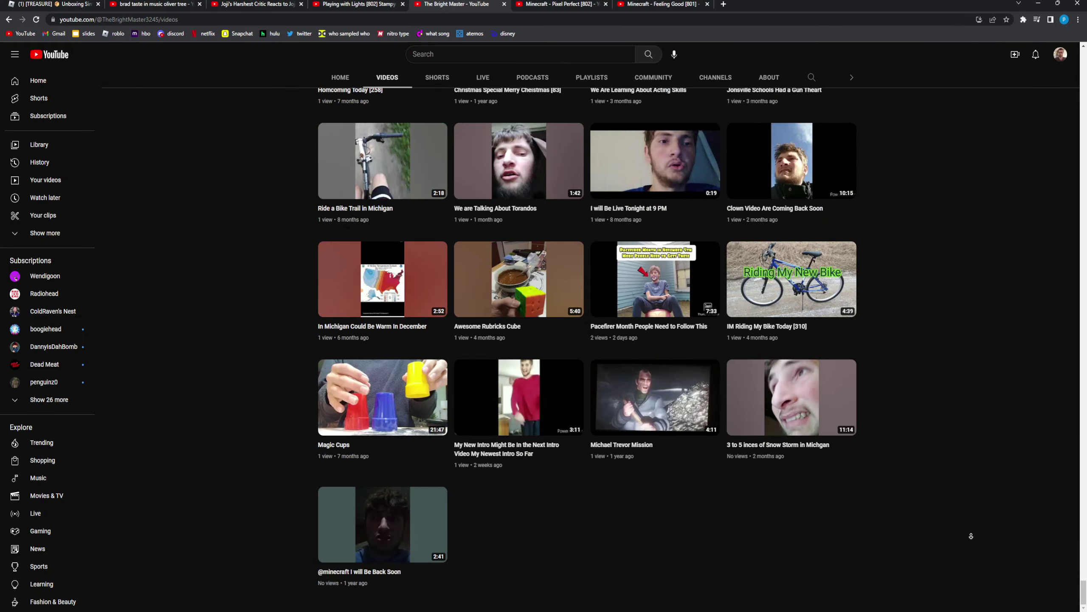
pyautogui.scroll(-5, 983, 463)
pyautogui.scroll(-5, 989, 418)
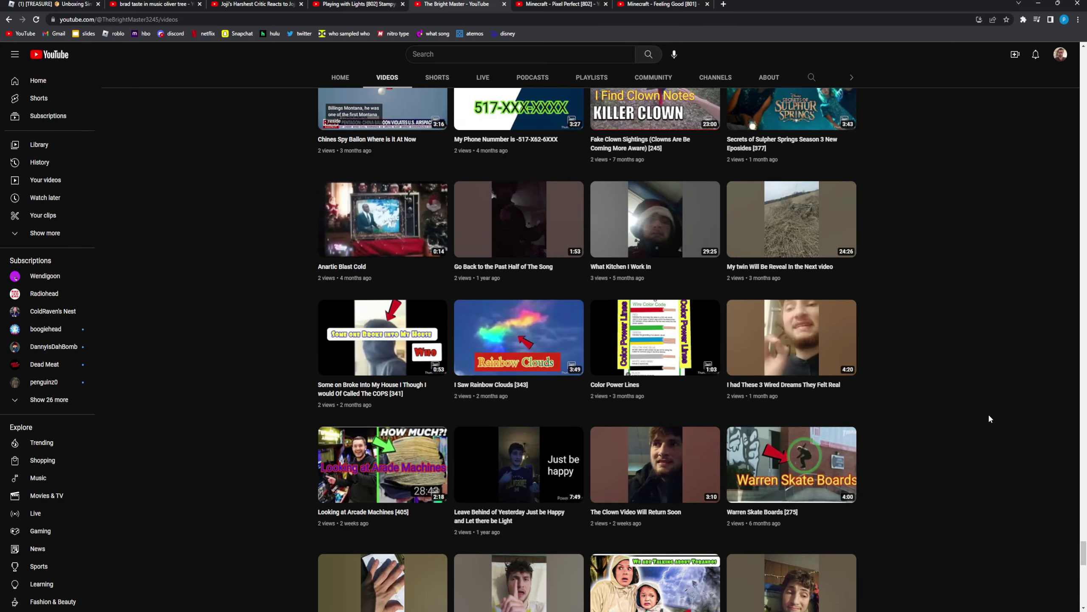
pyautogui.scroll(-5, 999, 399)
pyautogui.scroll(-3, 1007, 408)
pyautogui.scroll(-3, 1002, 438)
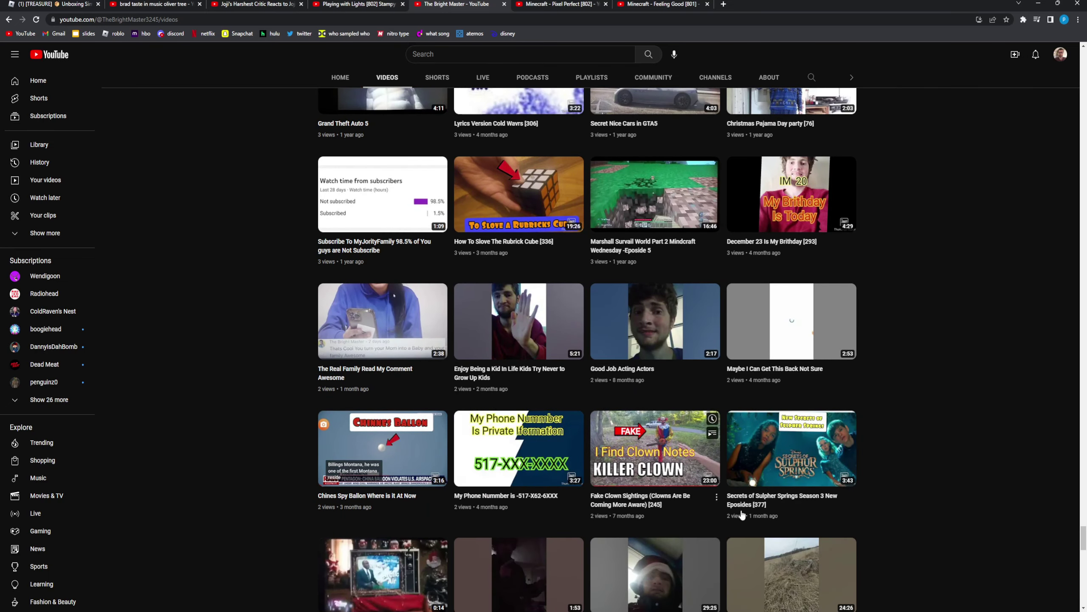
pyautogui.scroll(2, 1003, 513)
pyautogui.scroll(2, 1005, 512)
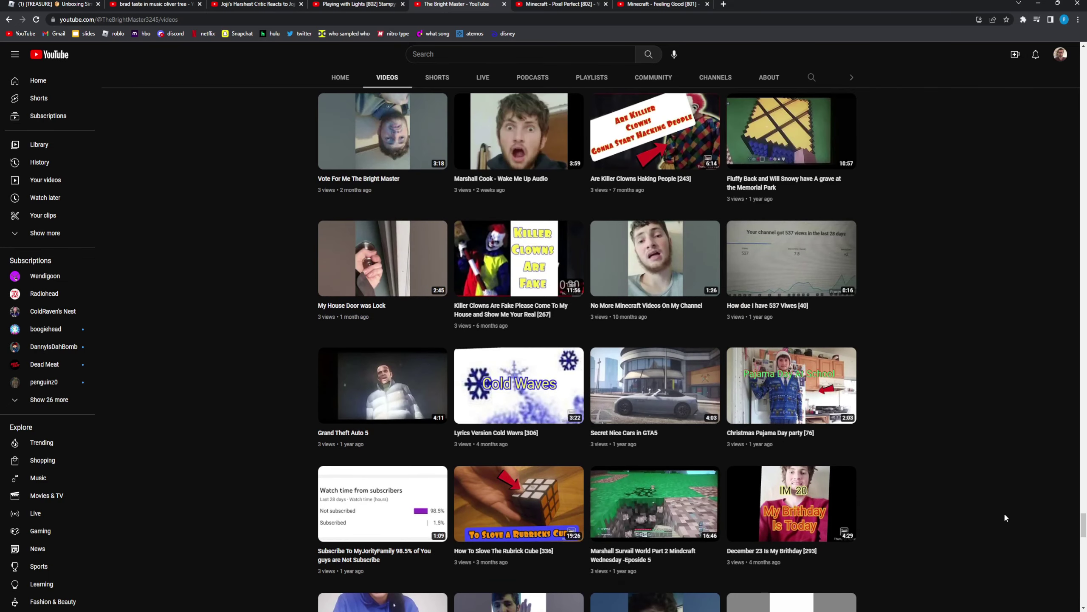
pyautogui.scroll(5, 1000, 513)
pyautogui.scroll(5, 1005, 321)
pyautogui.scroll(10, 935, 255)
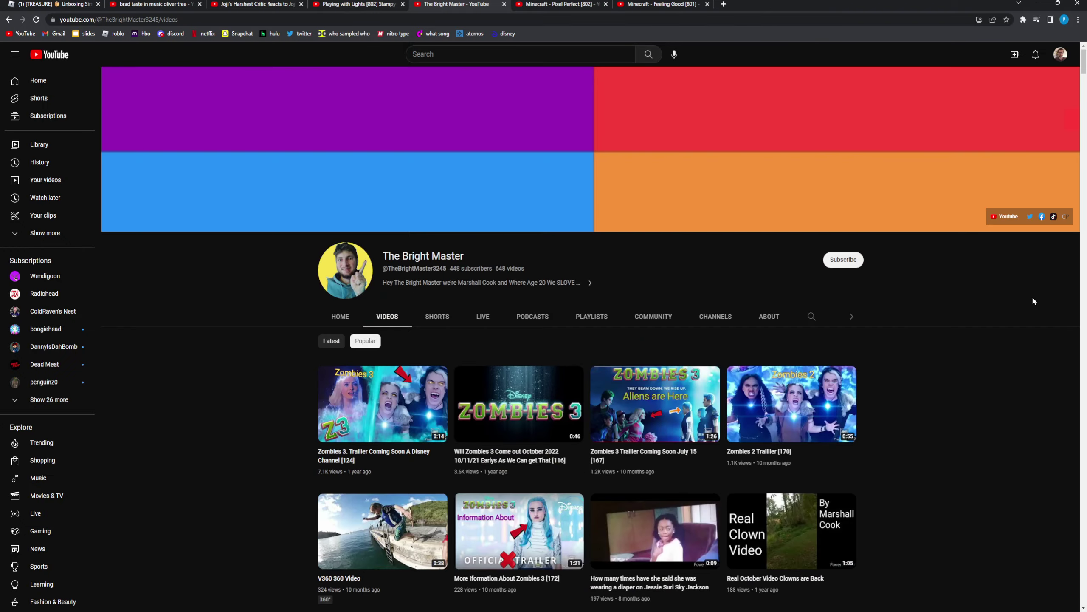
pyautogui.scroll(-3, 974, 331)
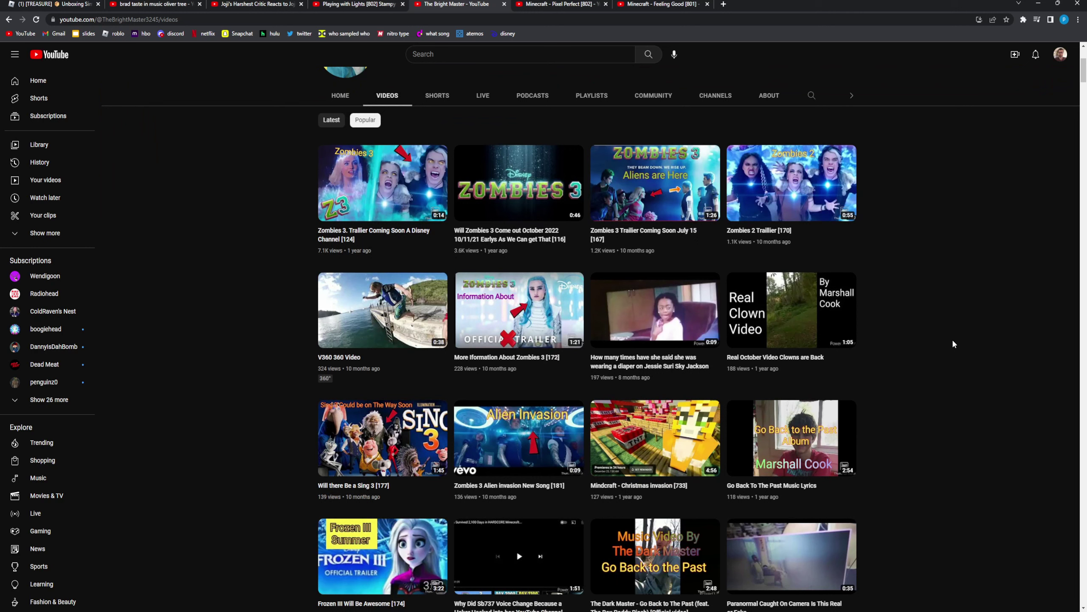
pyautogui.moveTo(655, 438)
pyautogui.scroll(-2, 815, 509)
pyautogui.scroll(-2, 859, 481)
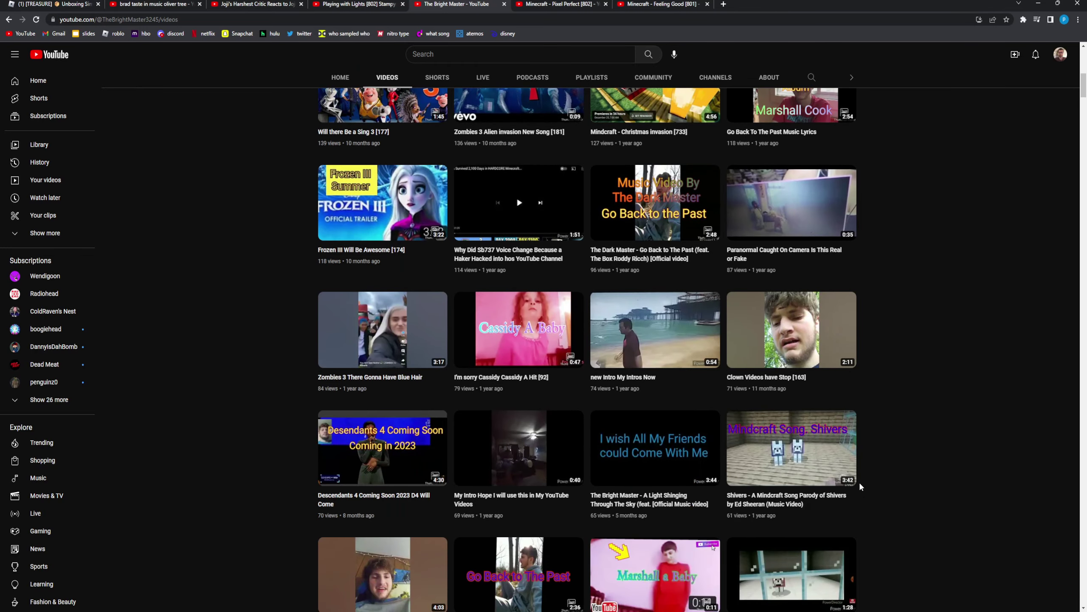
pyautogui.scroll(6, 863, 480)
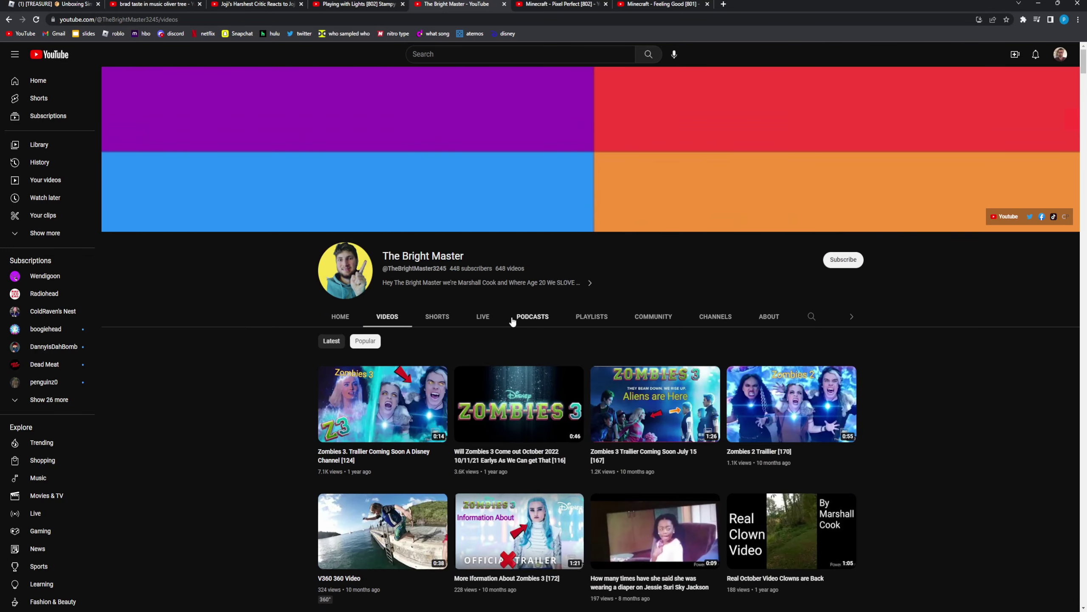
# Sort the channel's Live streams by Popular, then its Shorts by Popular.
pyautogui.click(491, 319)
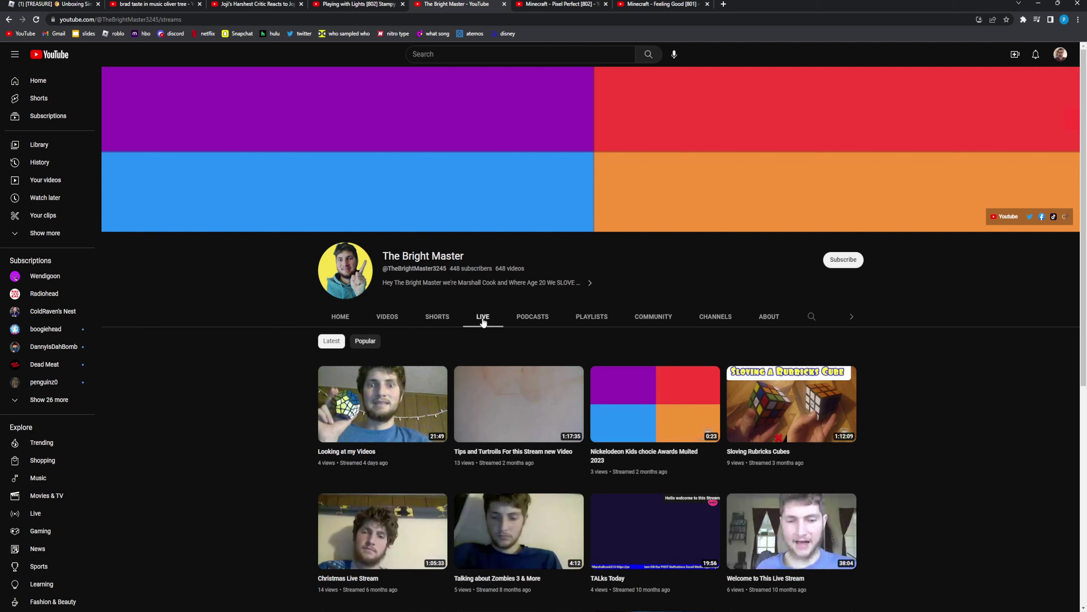
pyautogui.click(365, 341)
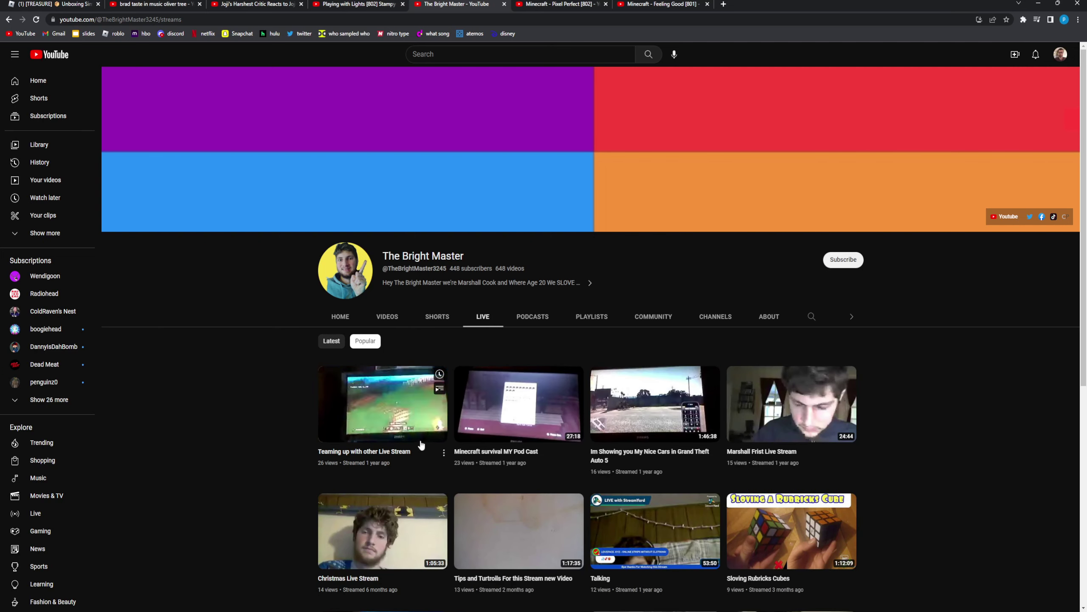
pyautogui.scroll(-4, 416, 443)
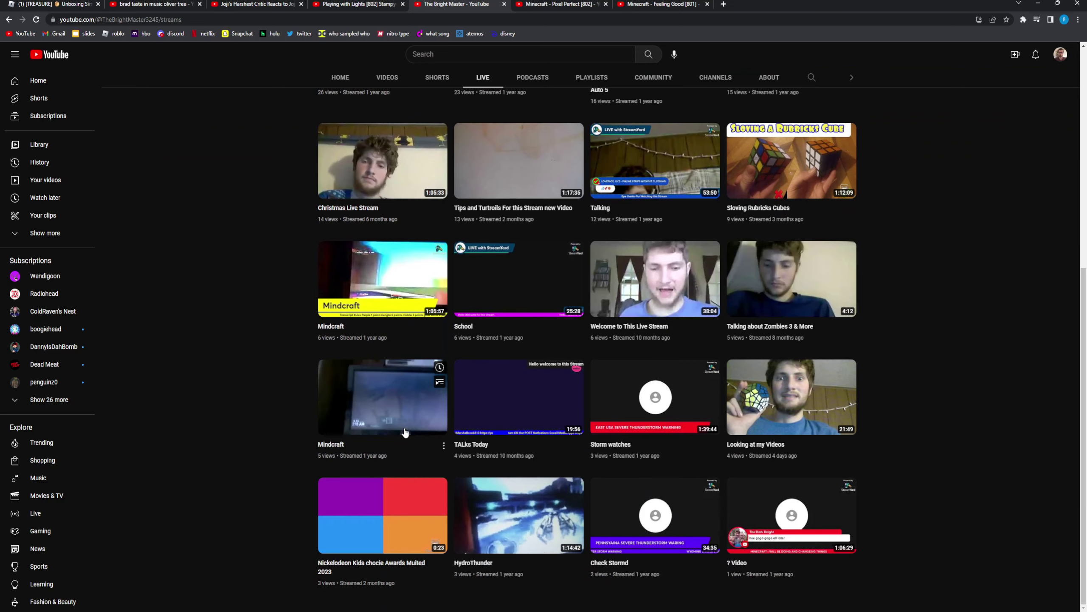
pyautogui.scroll(4, 382, 314)
pyautogui.click(425, 255)
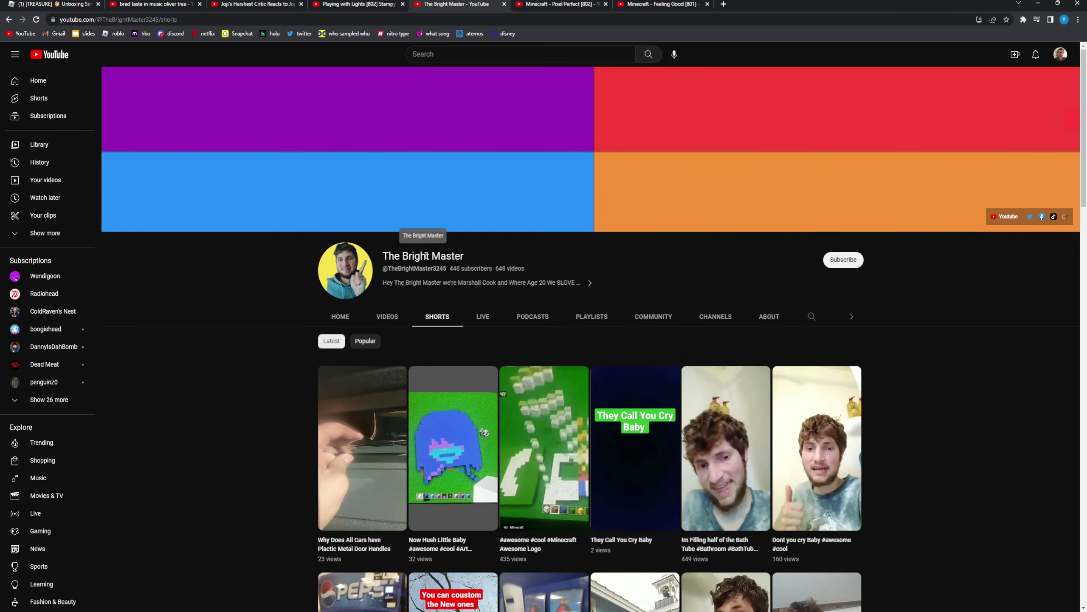
pyautogui.scroll(-2, 399, 281)
pyautogui.scroll(-3, 367, 294)
pyautogui.scroll(-5, 247, 318)
pyautogui.scroll(-5, 240, 294)
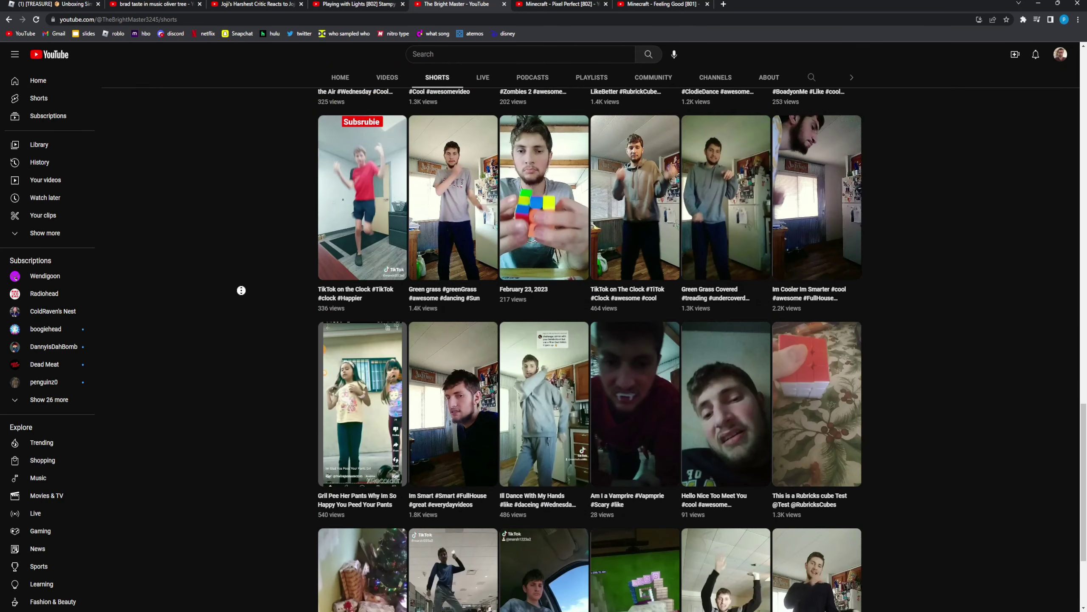
pyautogui.scroll(-5, 214, 526)
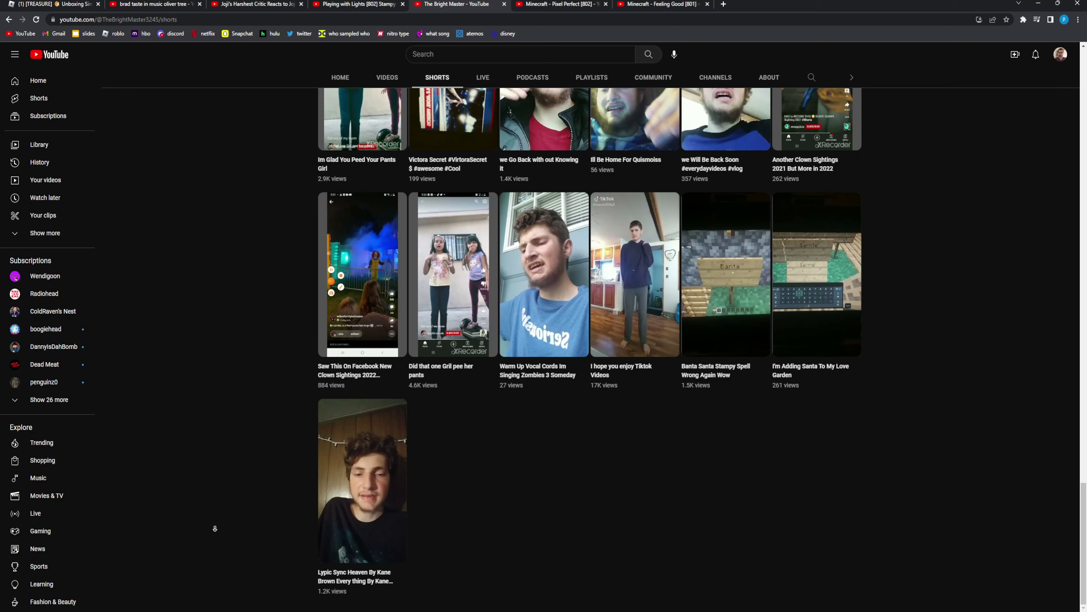
pyautogui.click(224, 411)
pyautogui.scroll(5, 253, 308)
pyautogui.scroll(5, 272, 272)
pyautogui.scroll(5, 288, 230)
pyautogui.scroll(5, 314, 176)
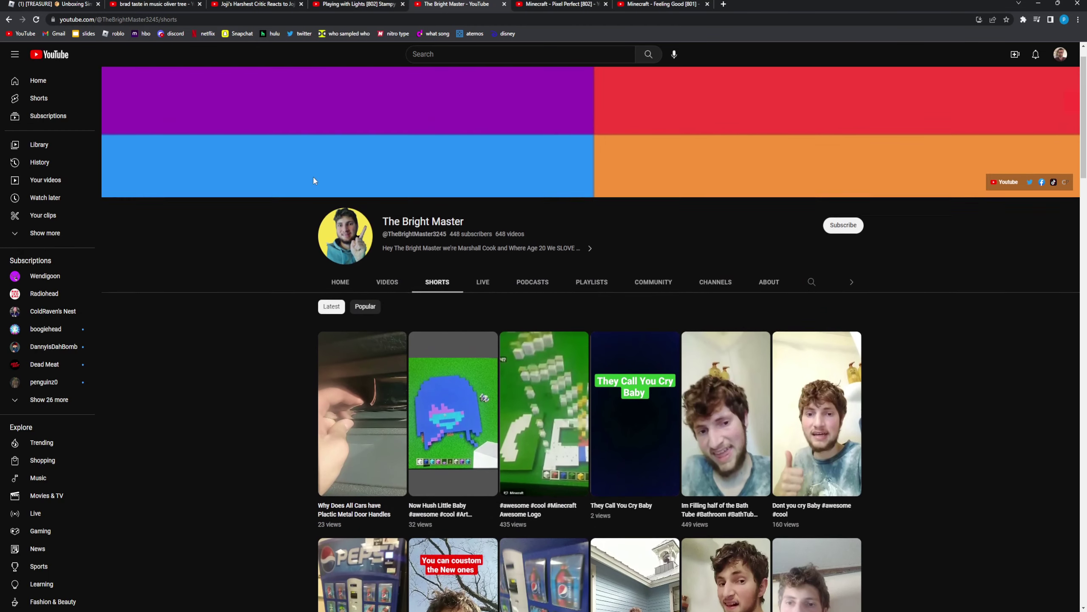
pyautogui.click(365, 341)
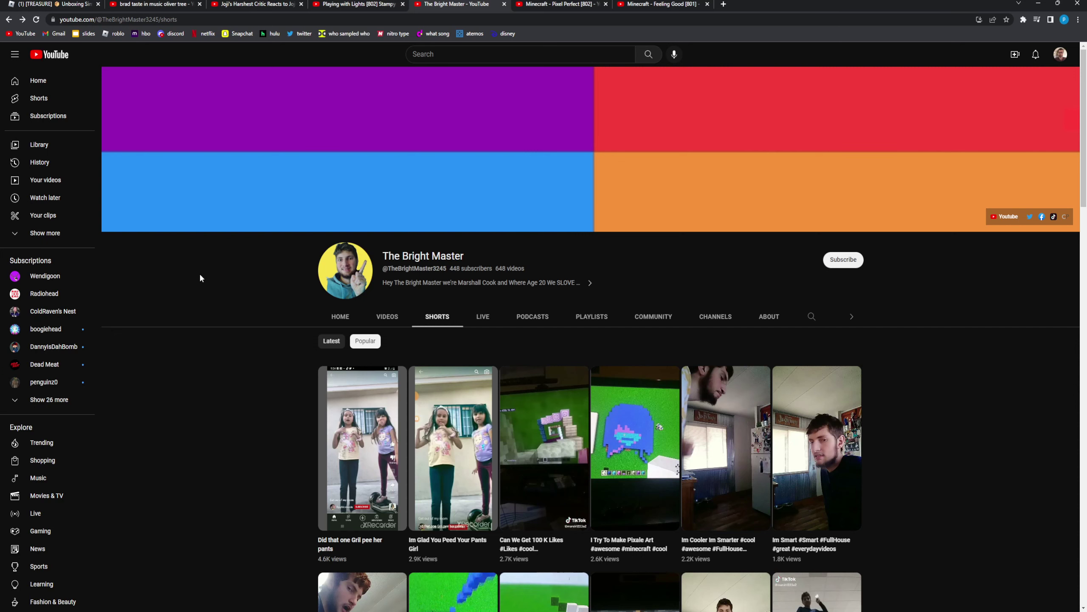
# Revisit the Videos grid, then show the Podcasts tab with 'The Bright Master Podcast'.
pyautogui.click(376, 319)
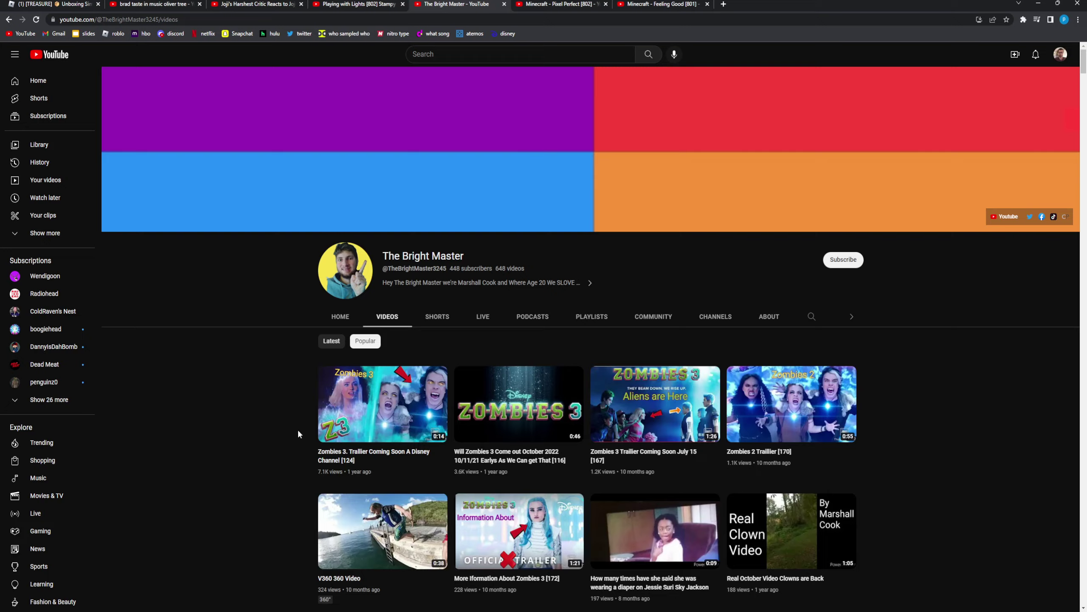
pyautogui.scroll(-10, 292, 426)
pyautogui.scroll(-5, 267, 529)
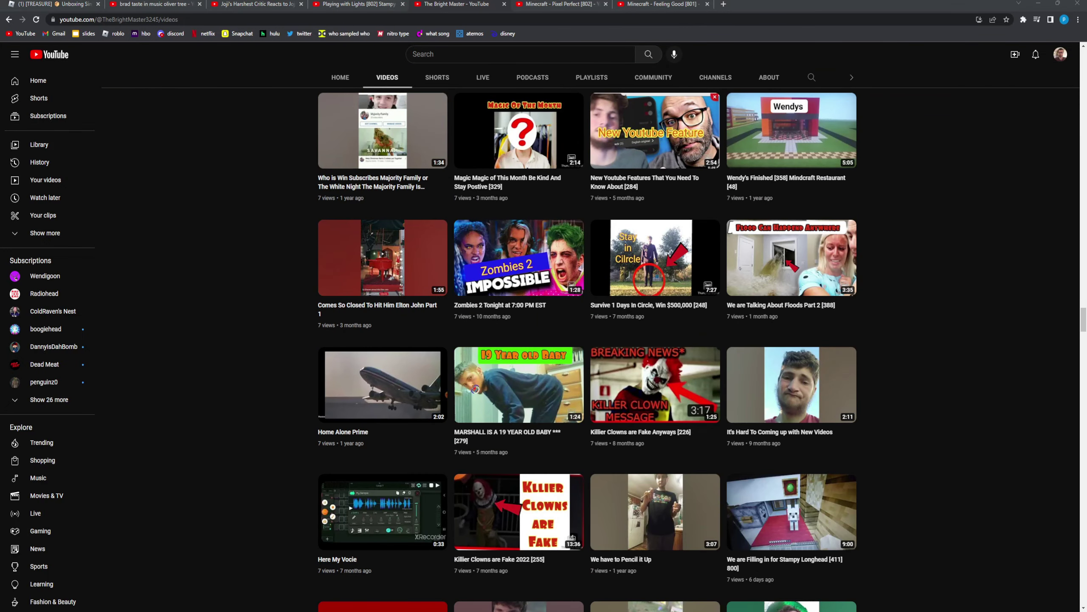
pyautogui.scroll(-1, 218, 269)
pyautogui.scroll(-2, 218, 270)
pyautogui.scroll(1, 163, 268)
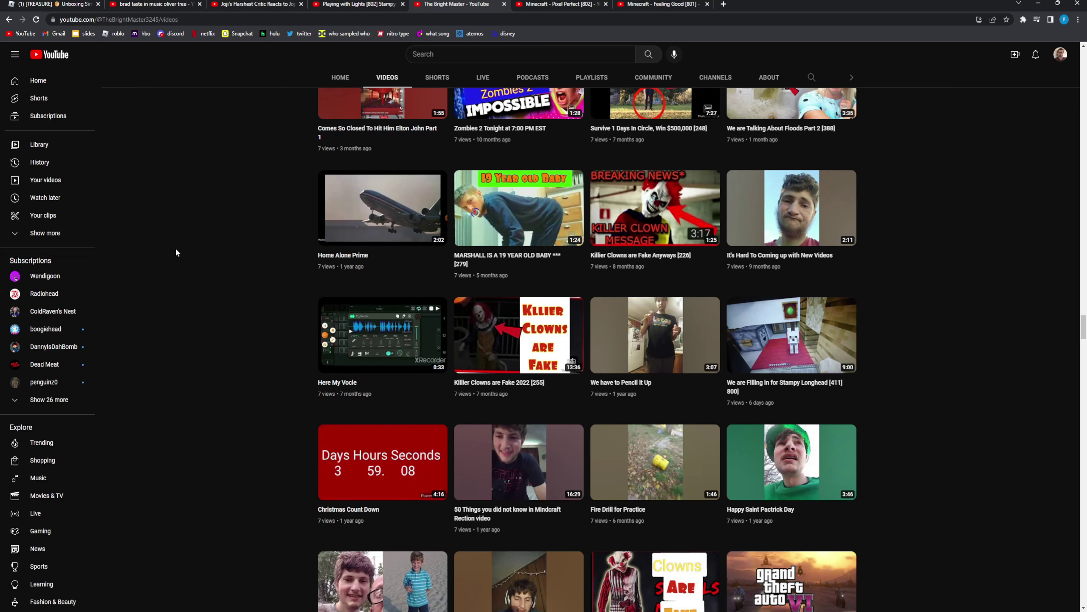
pyautogui.scroll(-10, 176, 252)
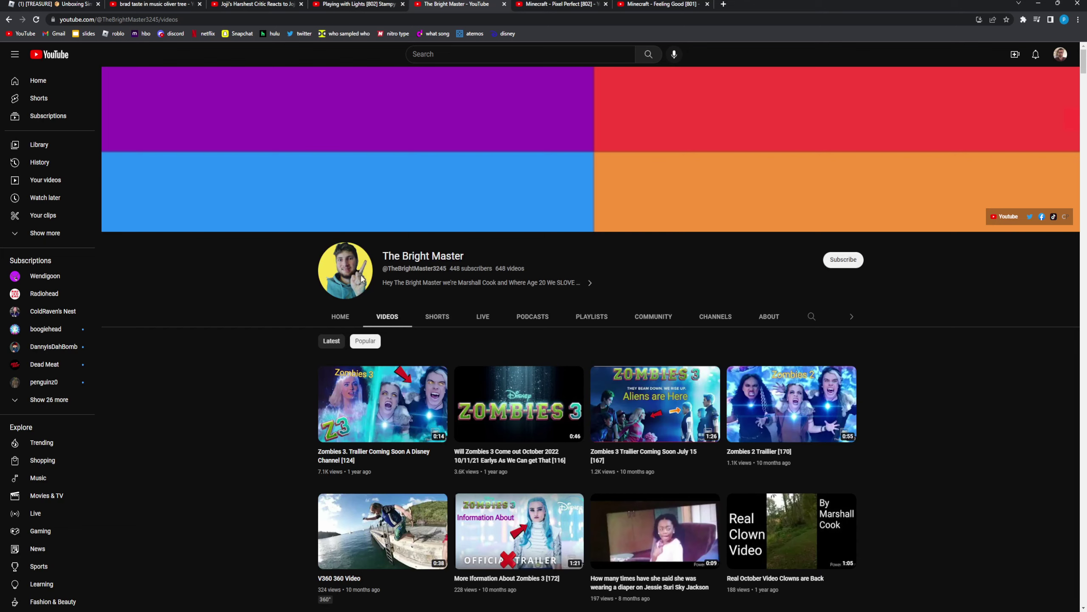
pyautogui.click(514, 317)
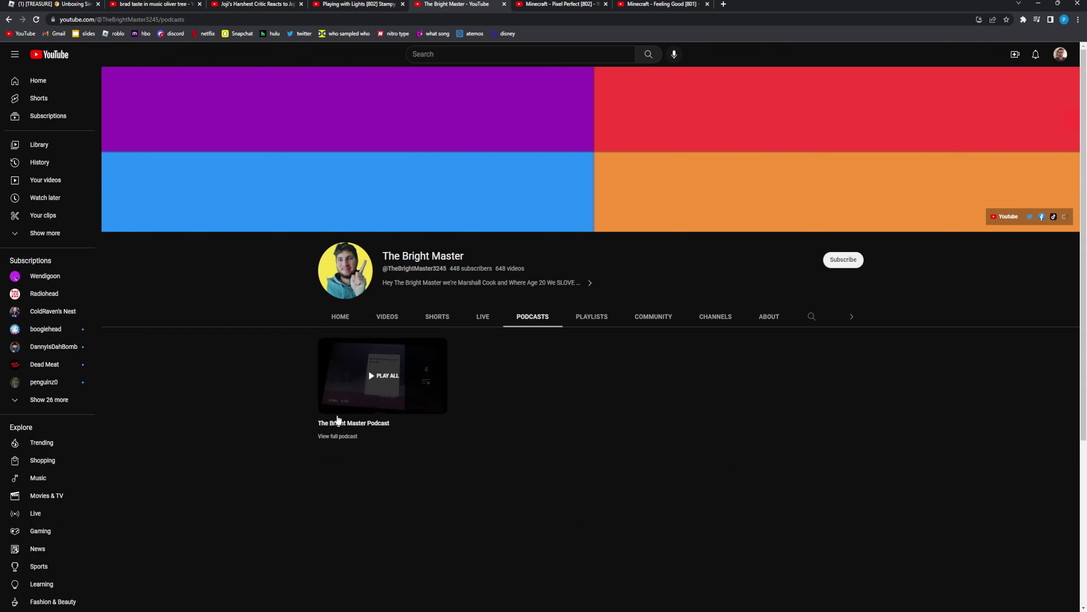